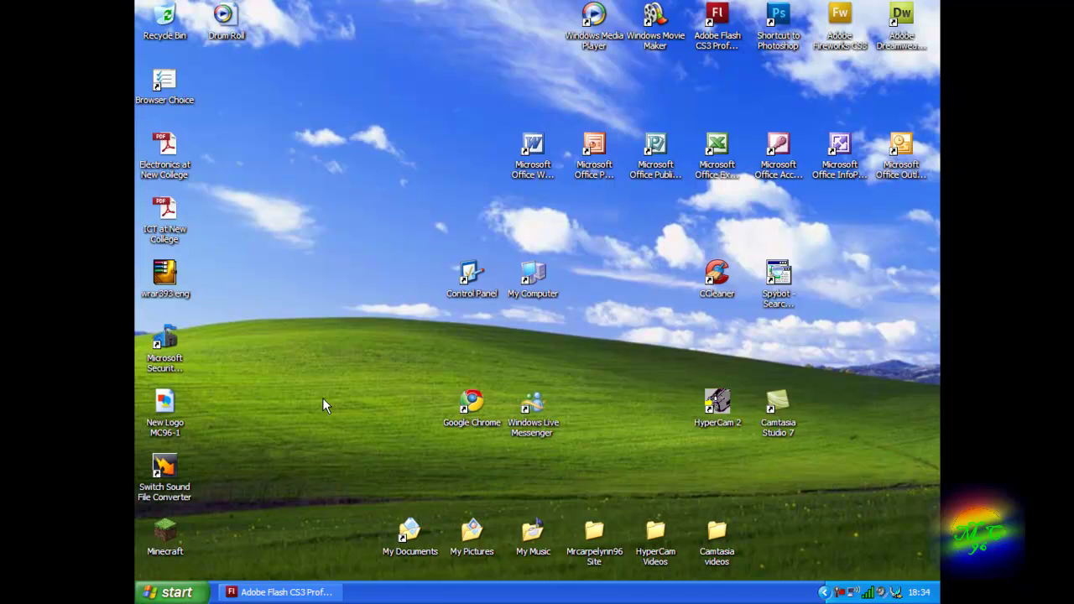
Step: Restore the Untitled-2 Flash document window from the taskbar
left_click(294, 594)
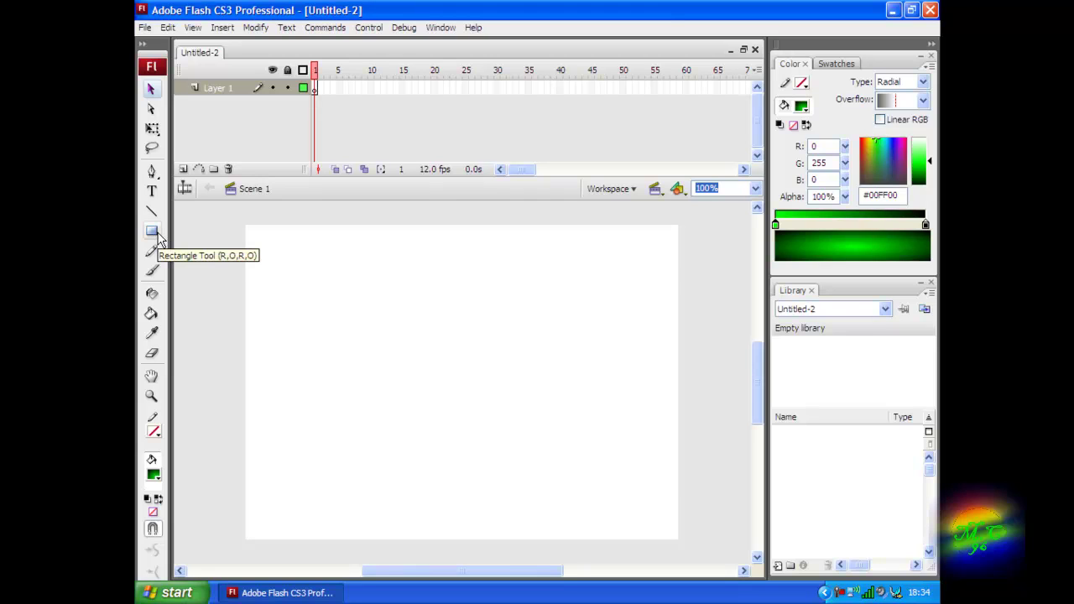
Step: Draw a wide rectangle at the stage's top-left and fill it with a red-to-black radial gradient
left_click(157, 235)
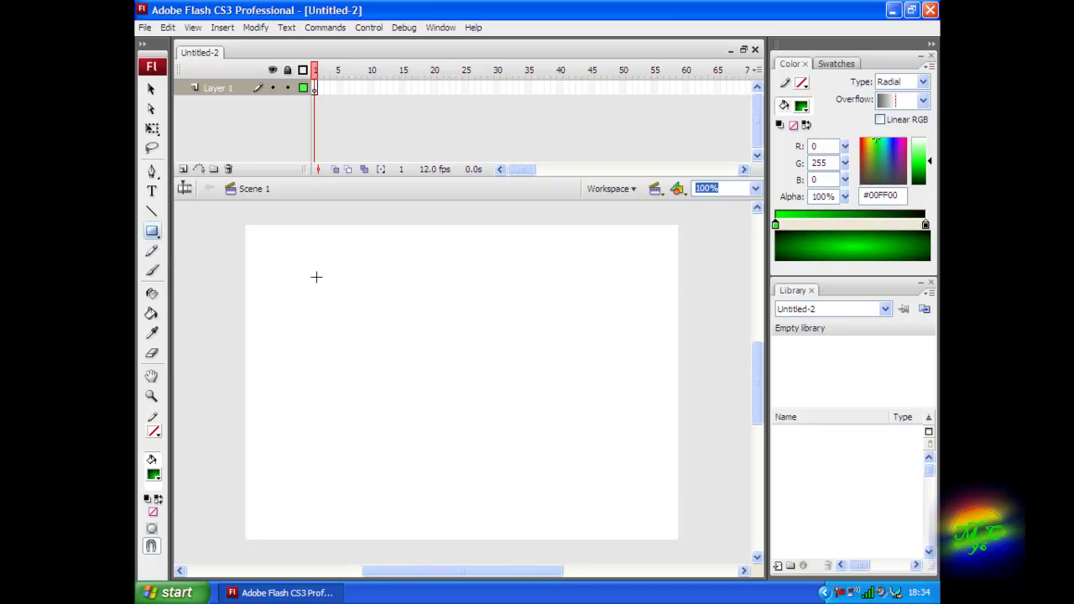
left_click_drag(291, 259, 427, 288)
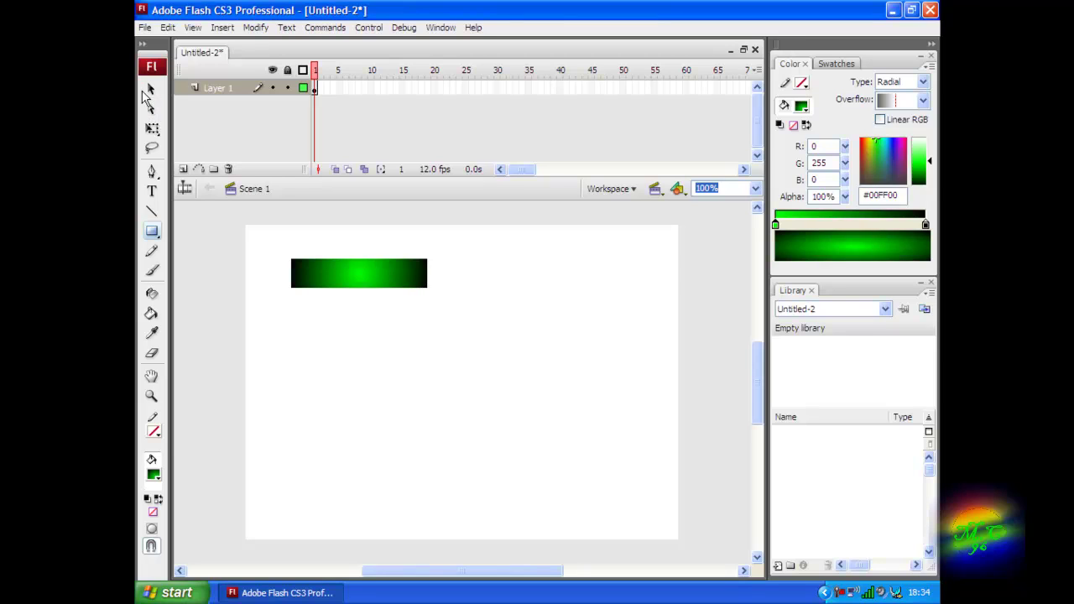
left_click(151, 89)
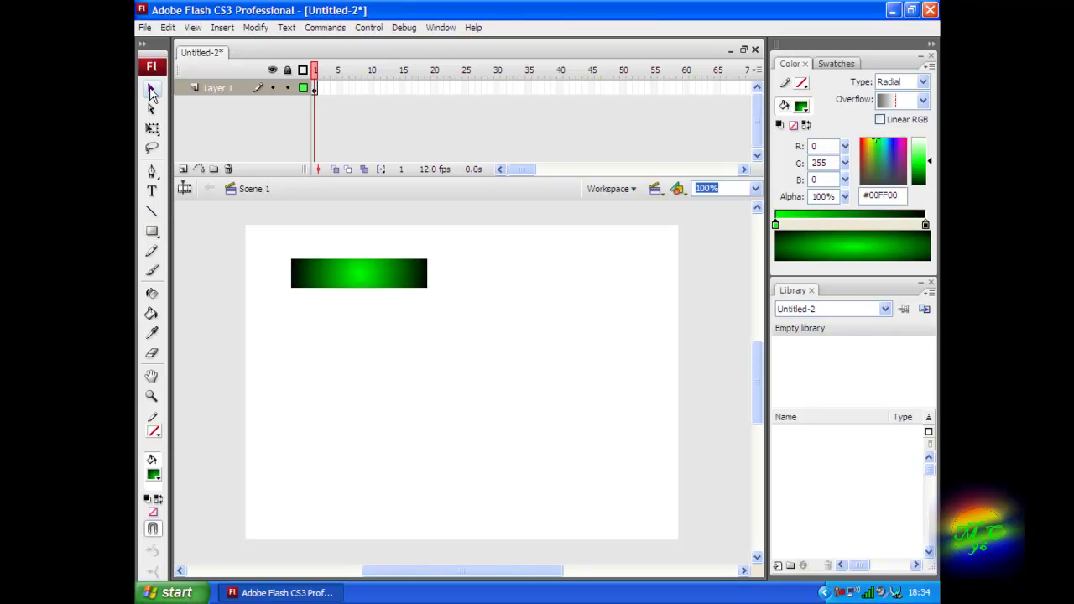
left_click(342, 278)
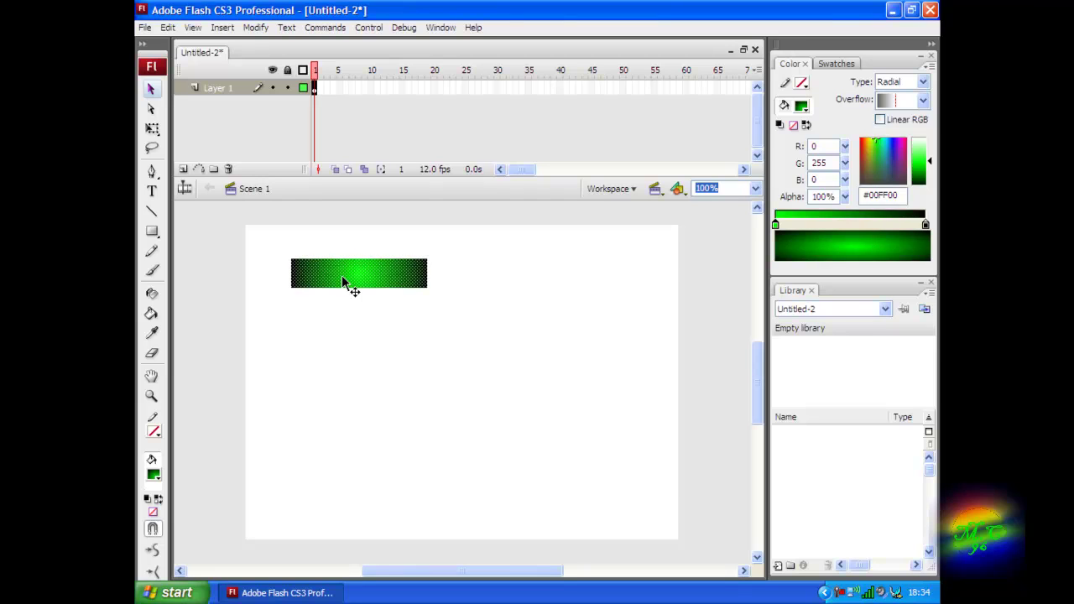
left_click(801, 107)
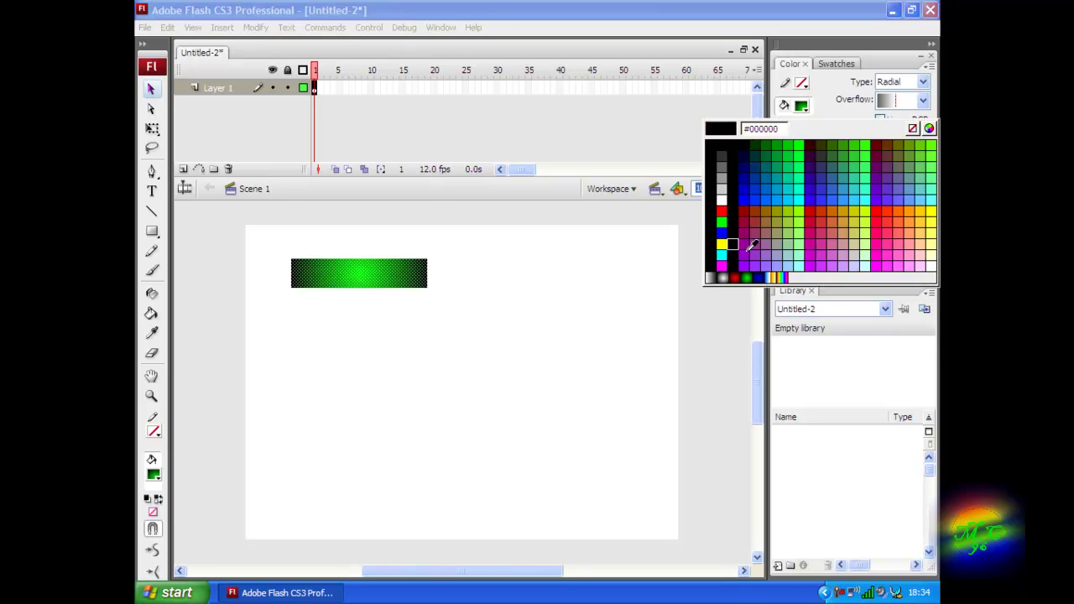
left_click(736, 278)
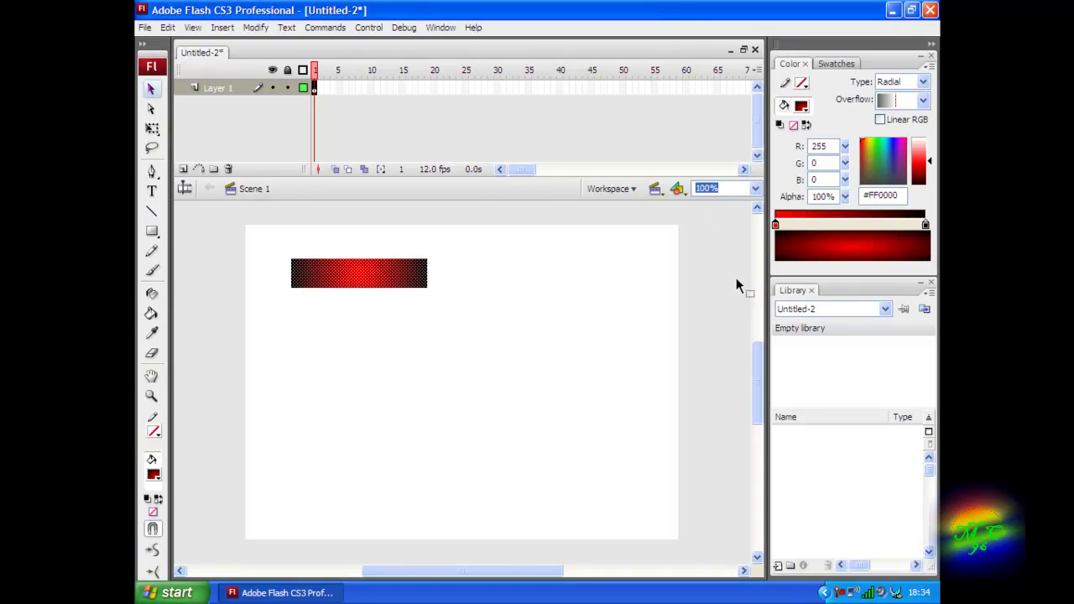
left_click(402, 317)
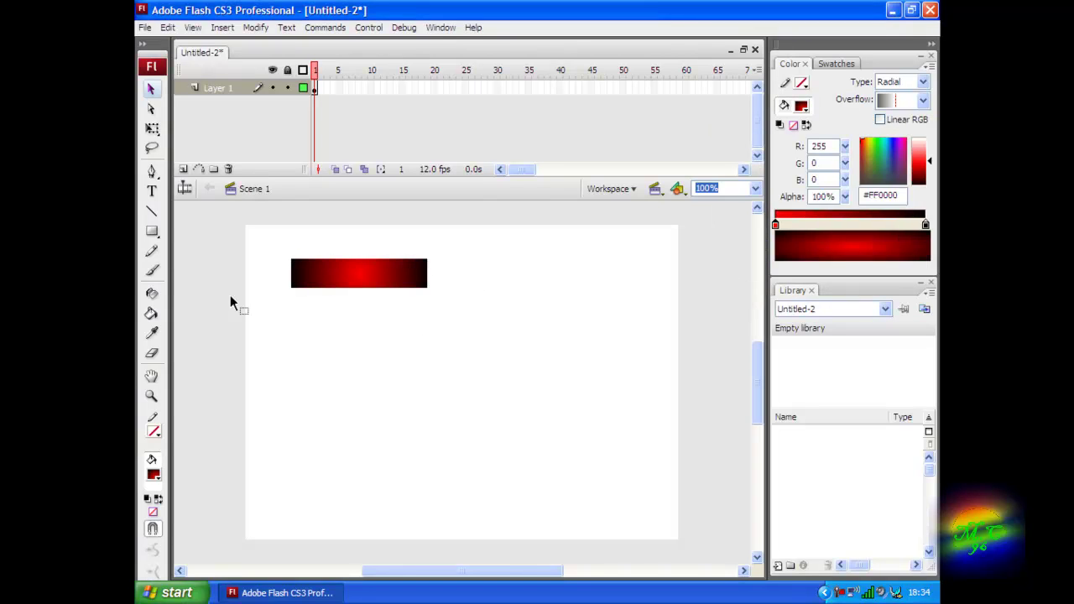
left_click(152, 192)
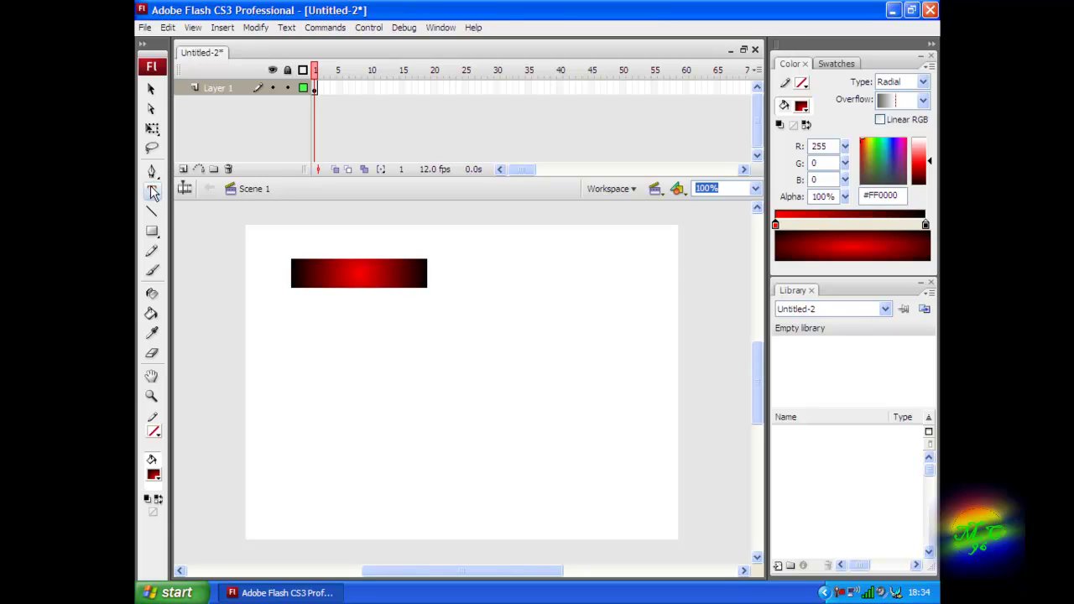
Step: Type 'Sound' on the red bar and colour the text blue
left_click(357, 269)
type("Sou")
type("nd")
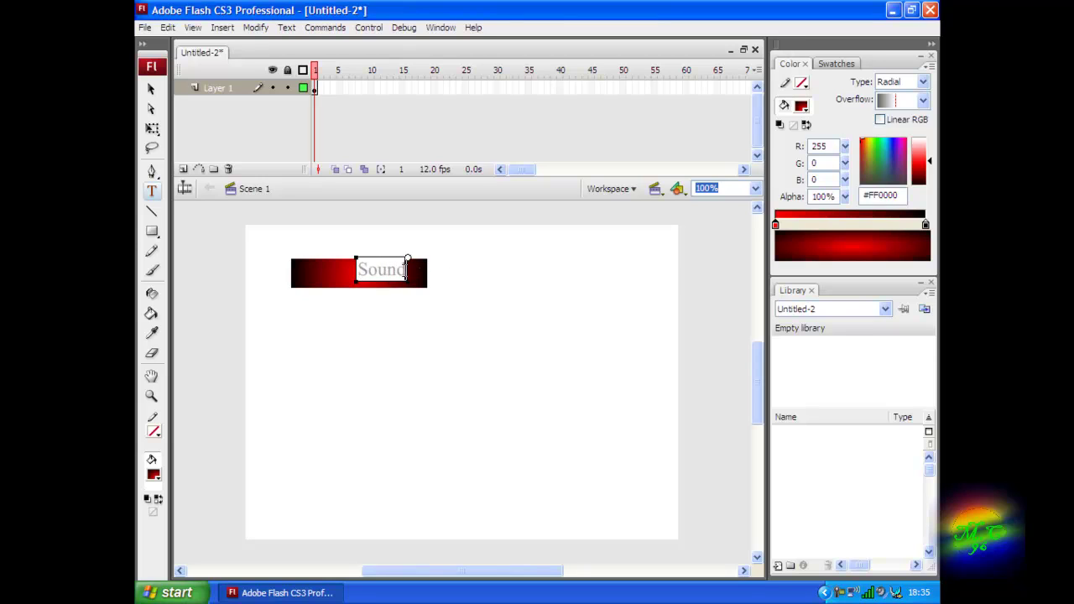
left_click_drag(406, 269, 356, 268)
left_click(802, 107)
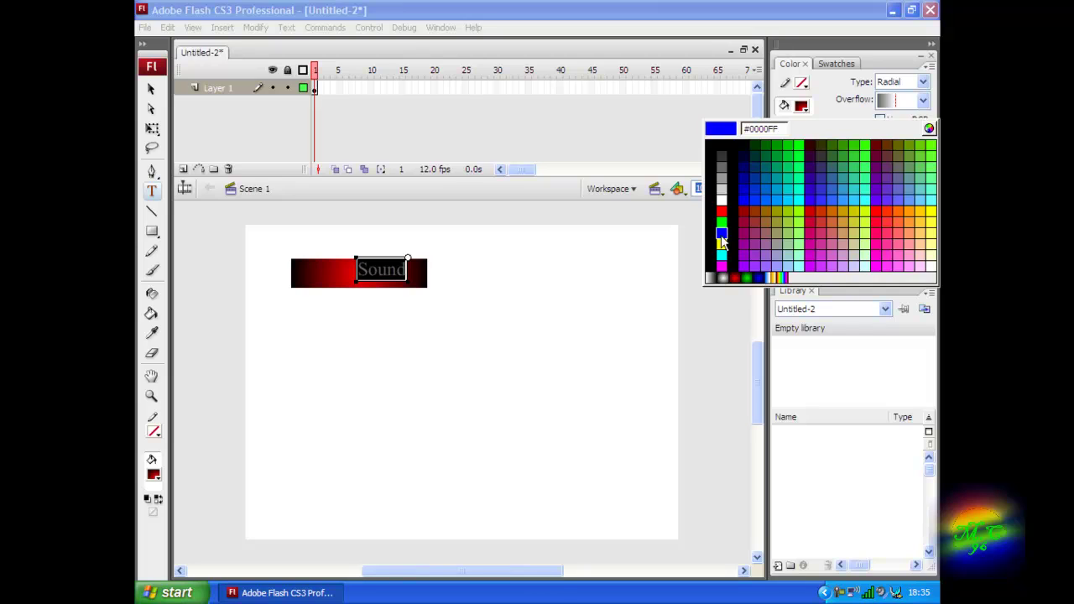
left_click(721, 240)
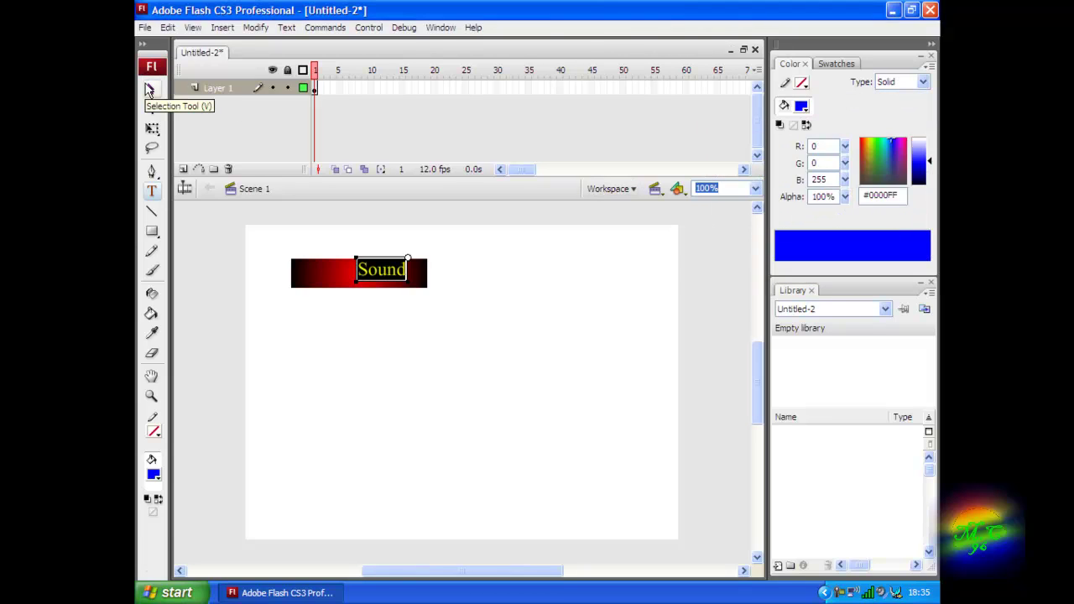
Step: Centre the blue Sound text on the red bar
left_click(148, 89)
left_click_drag(354, 272, 360, 278)
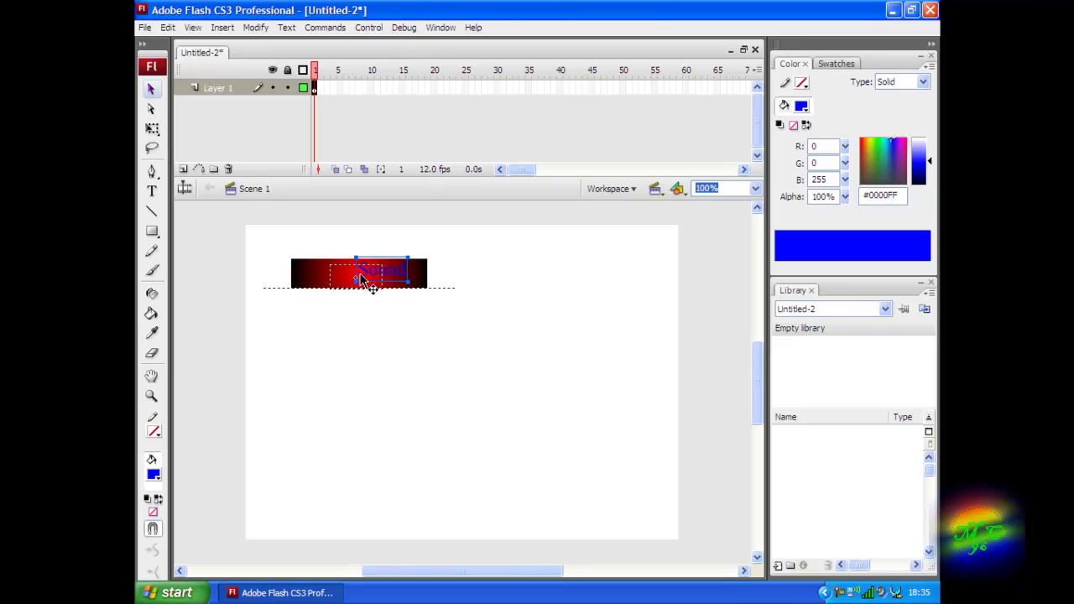
left_click_drag(360, 278, 365, 278)
left_click(449, 312)
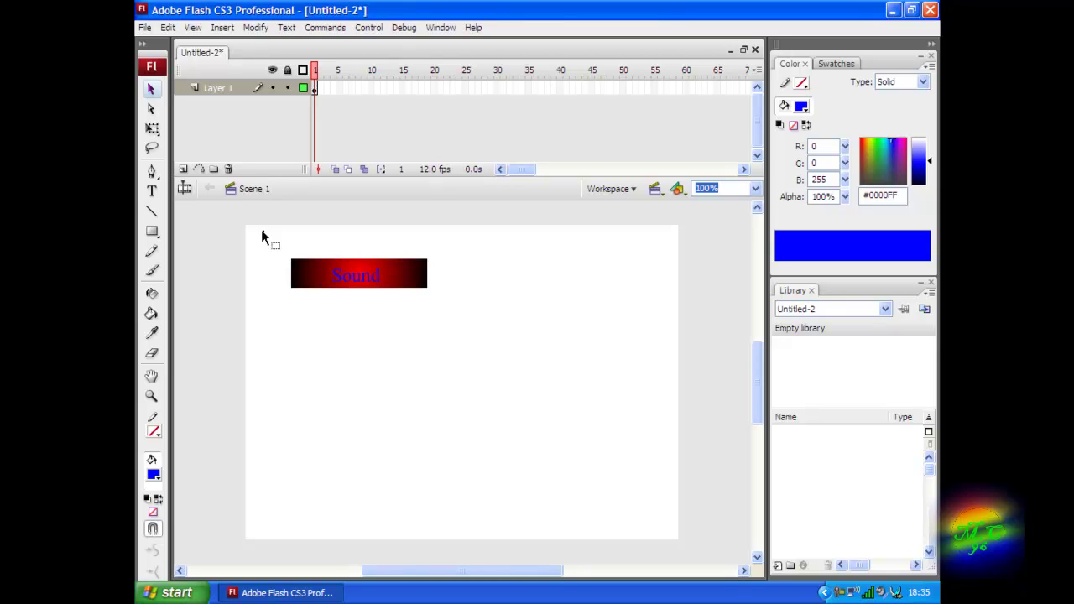
Step: Convert the bar and its label into a Button symbol named 'Sound' with F8
left_click_drag(262, 237, 484, 324)
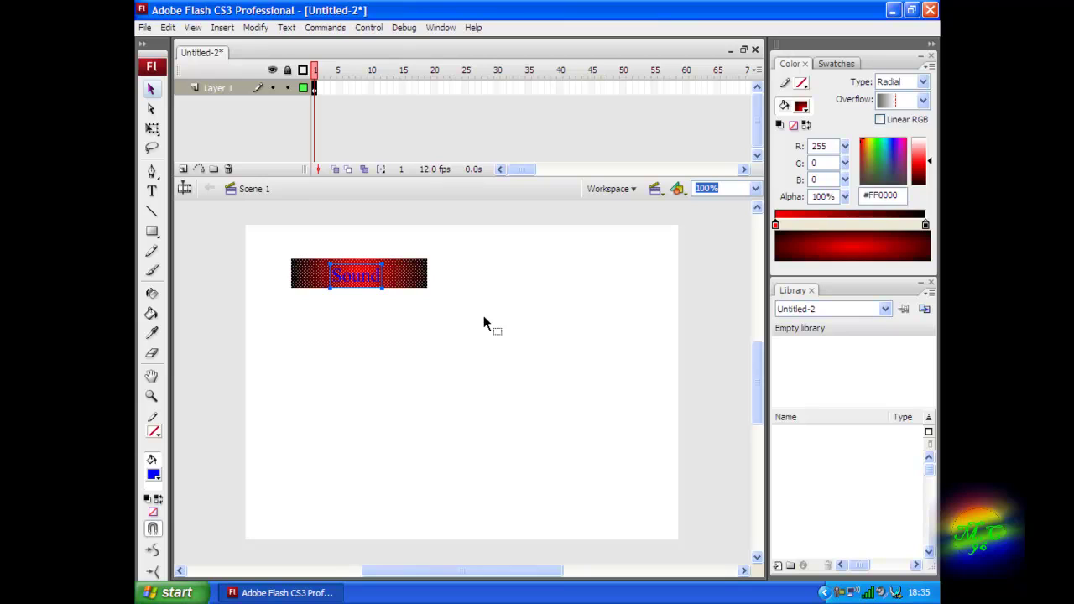
key("F8")
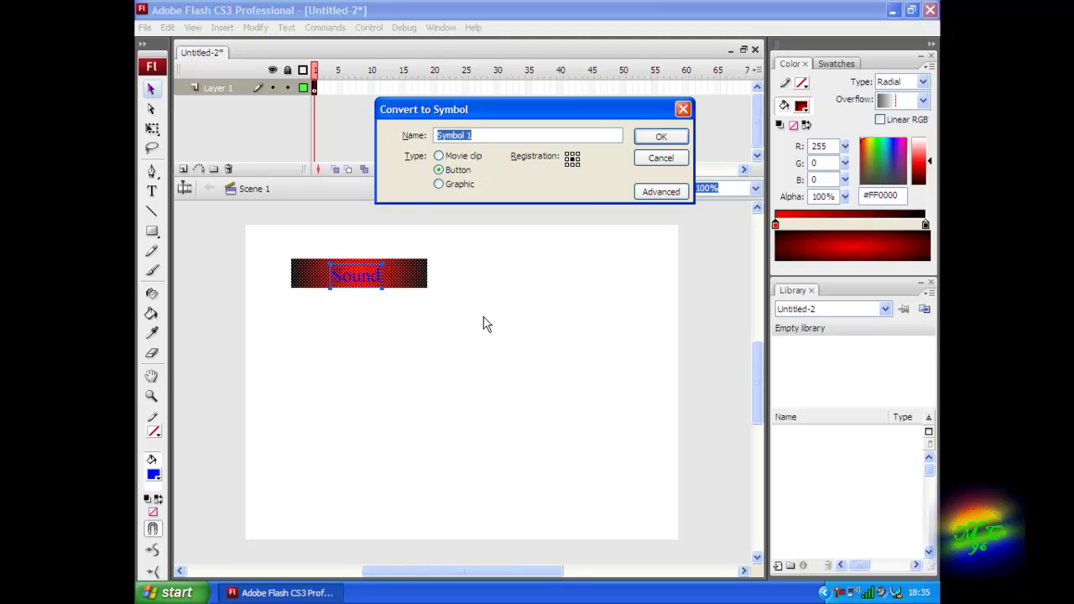
type("Sound")
left_click(438, 168)
left_click(662, 136)
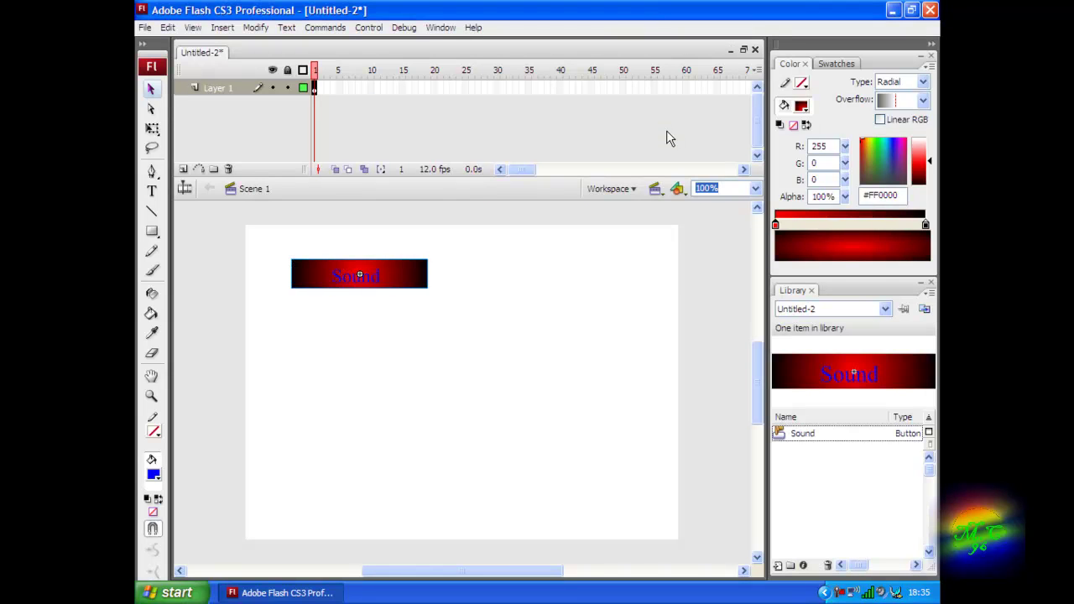
Step: Inside the Sound button, insert keyframes in the Over, Down and Hit frames
double_click(394, 286)
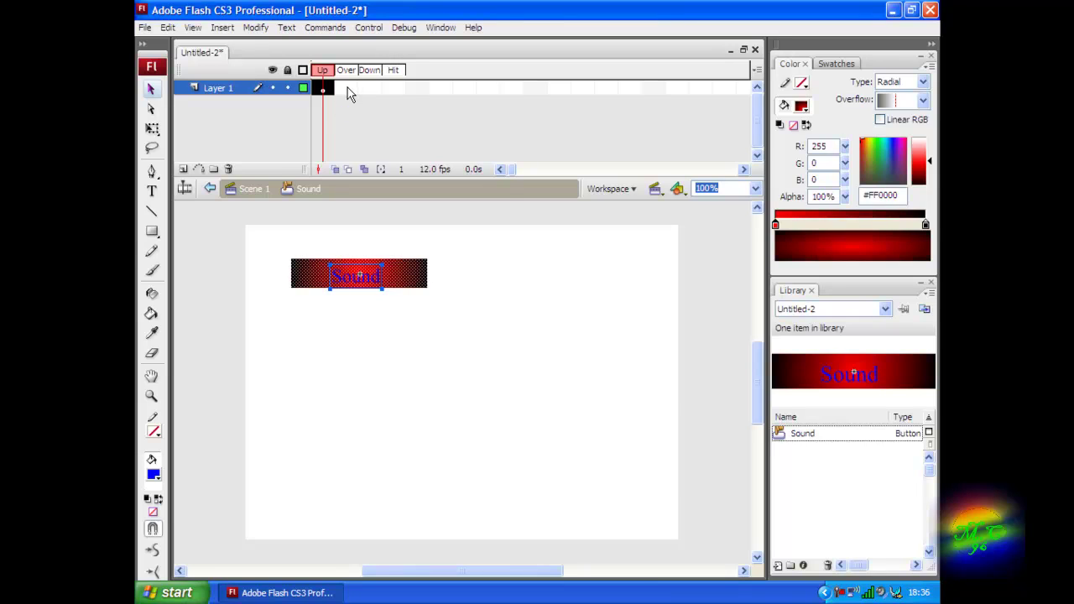
right_click(348, 91)
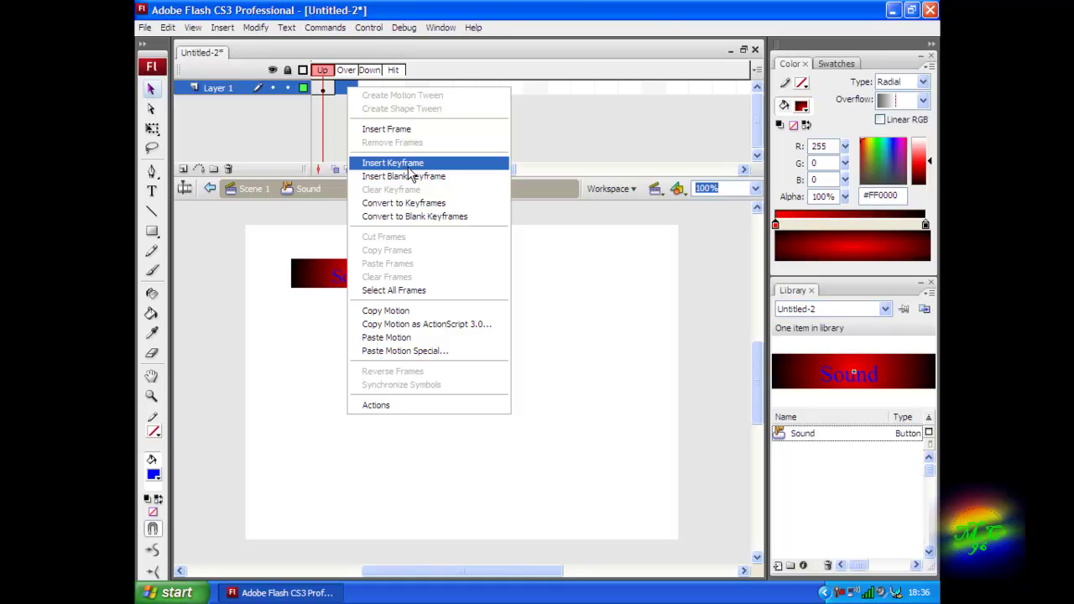
left_click(410, 164)
right_click(370, 91)
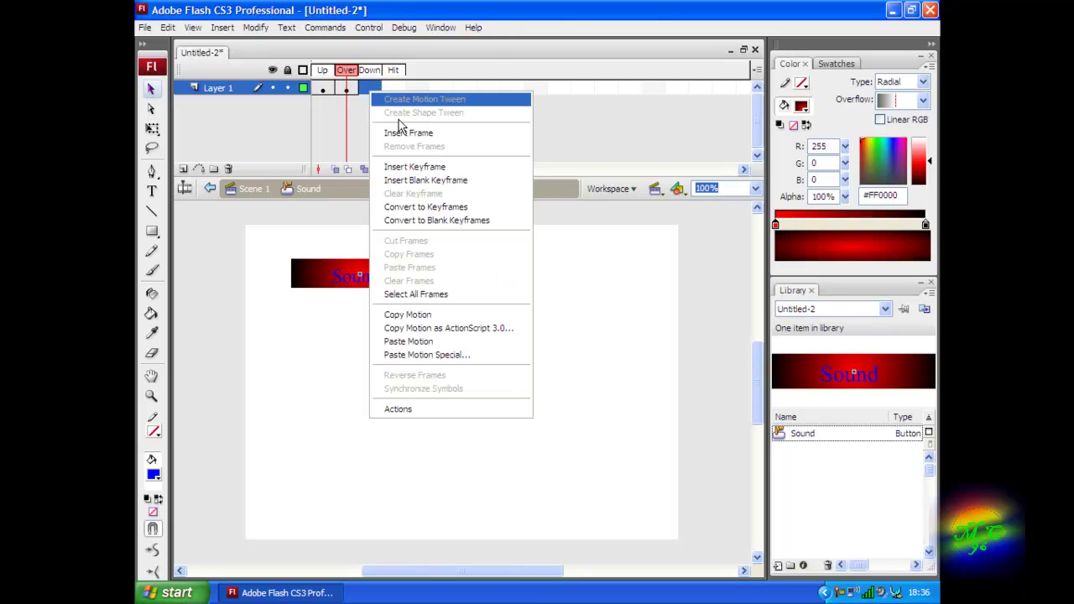
left_click(411, 166)
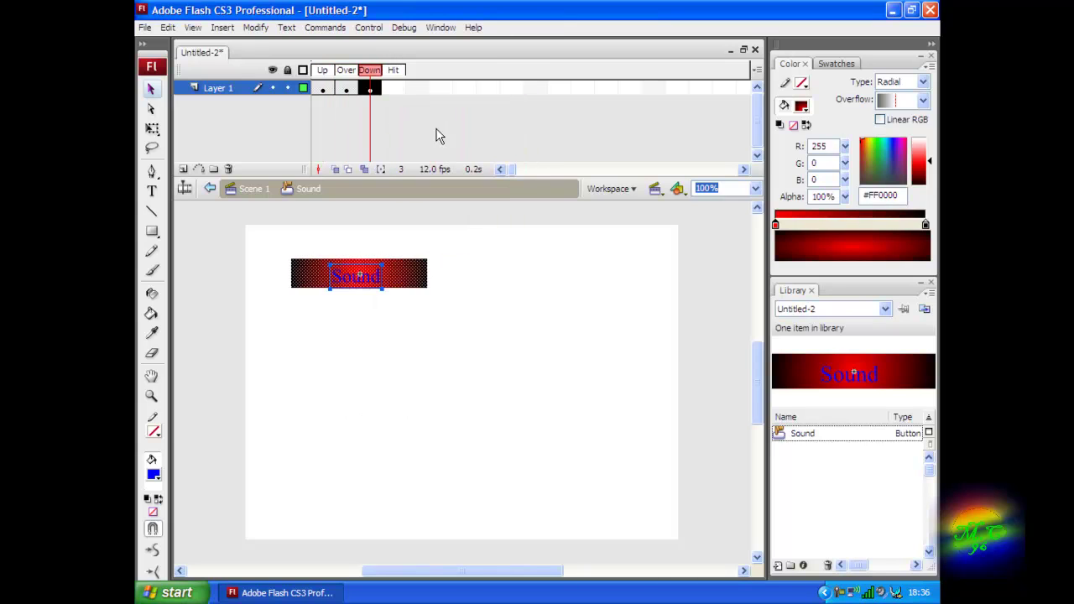
right_click(392, 88)
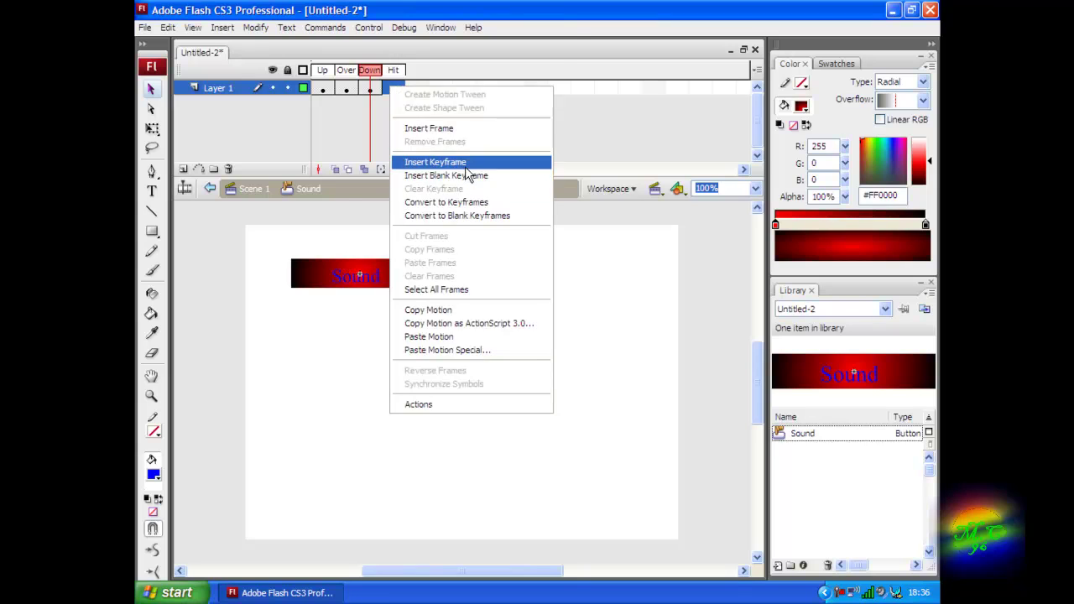
left_click(466, 166)
Step: Select the Down state frame, ready for importing a file
left_click(323, 88)
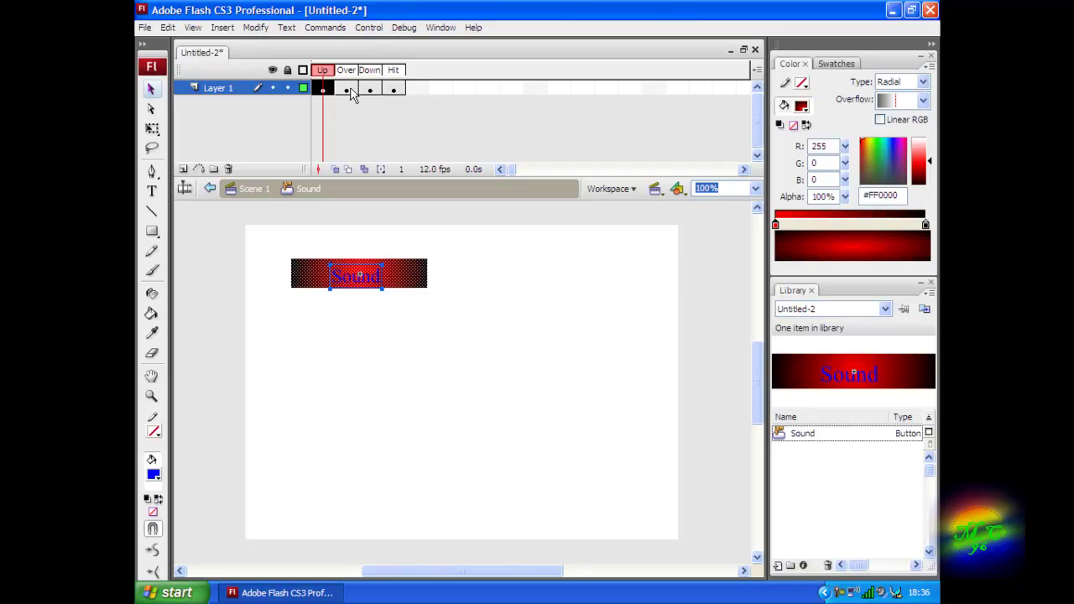
left_click(369, 92)
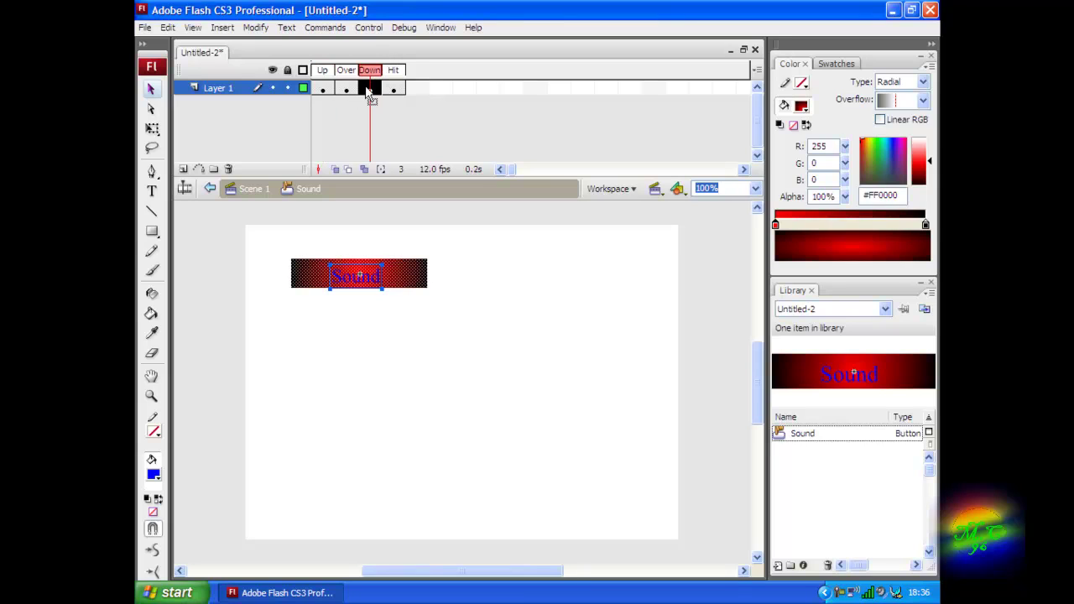
left_click(145, 26)
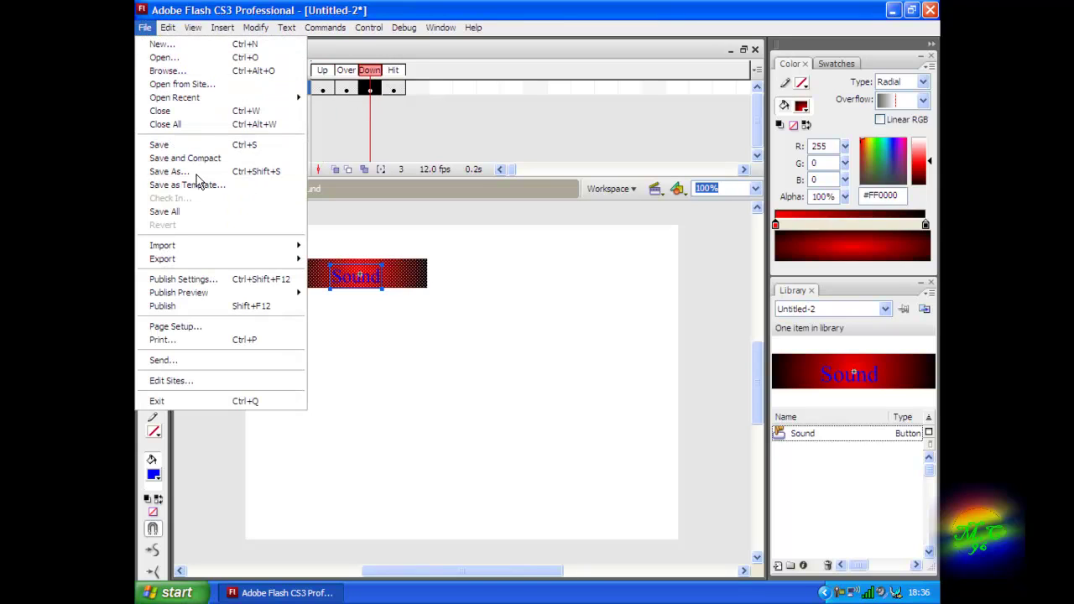
mouse_move(162, 245)
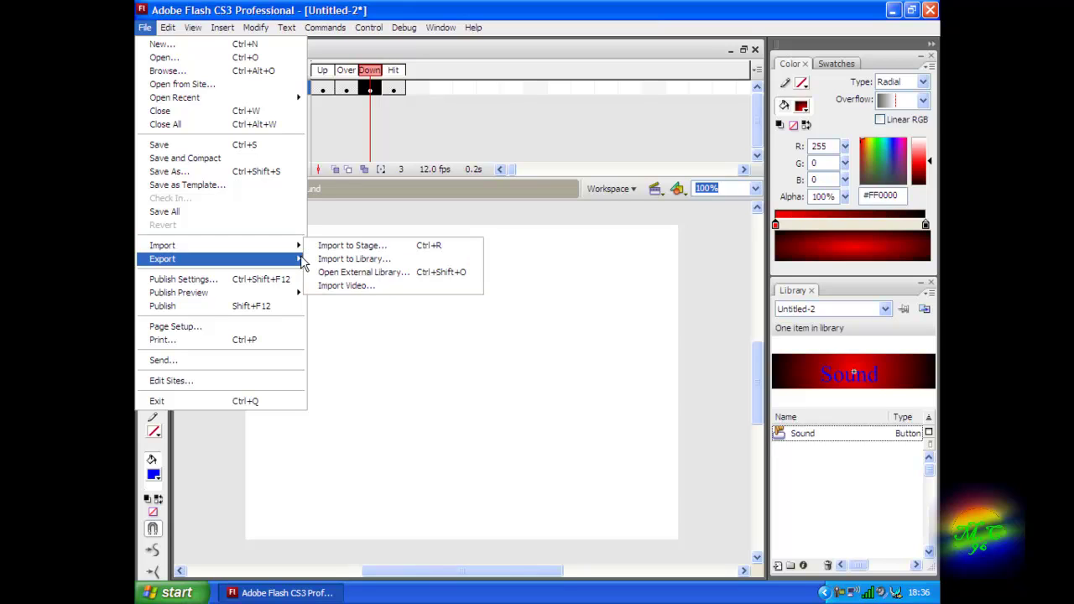
Step: Import the Drum Roll sound to the library and drop it onto the Down frame
left_click(319, 258)
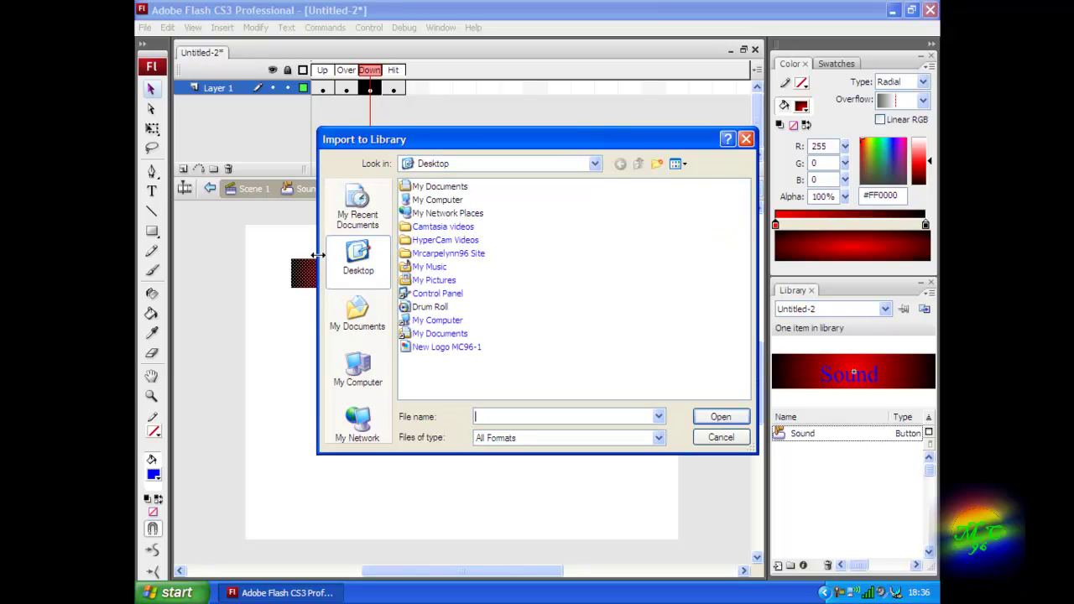
left_click(428, 307)
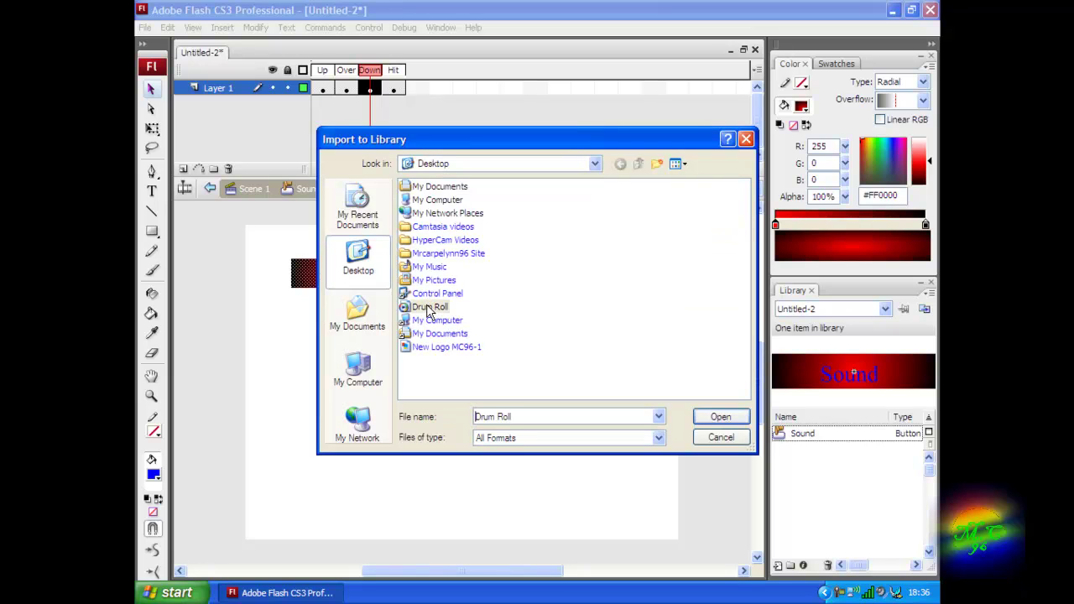
left_click(721, 415)
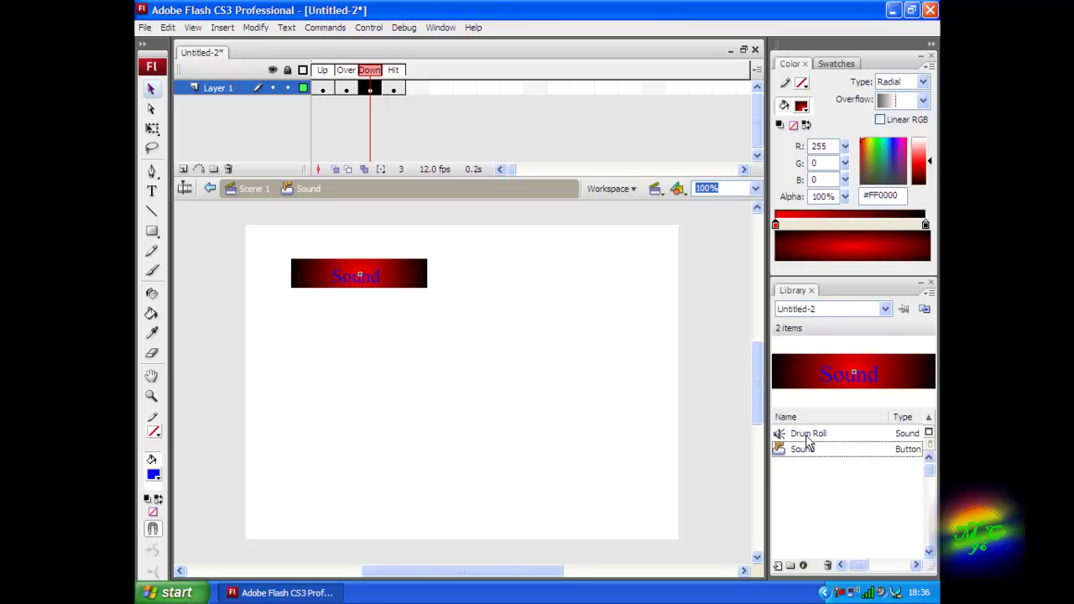
mouse_move(806, 442)
left_mouse_down()
mouse_move(574, 368)
mouse_move(580, 360)
left_mouse_up()
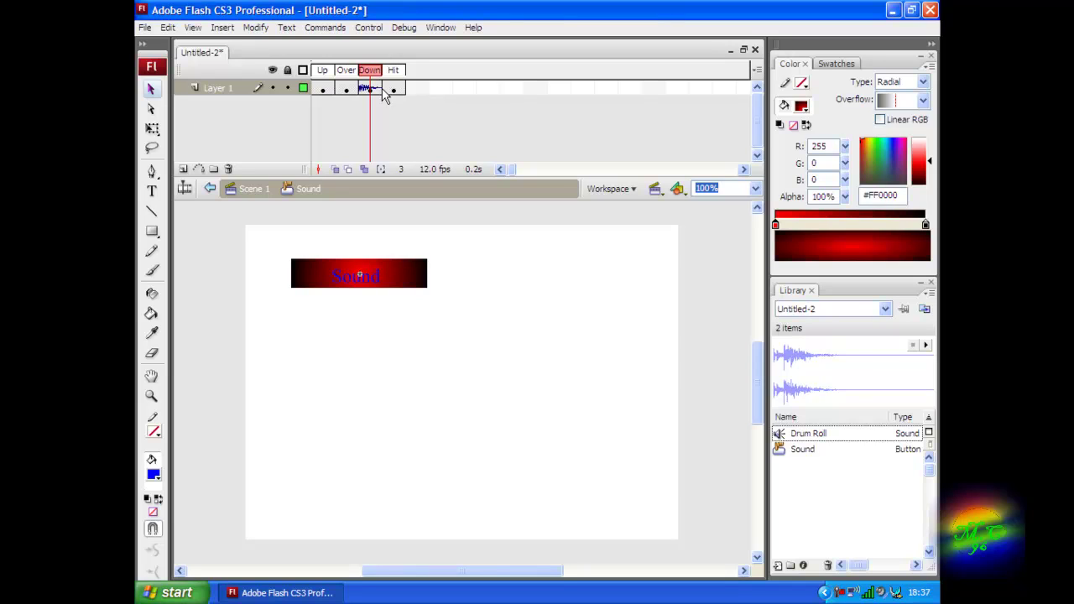
Step: Give the Over state bar a green radial gradient
left_click(345, 89)
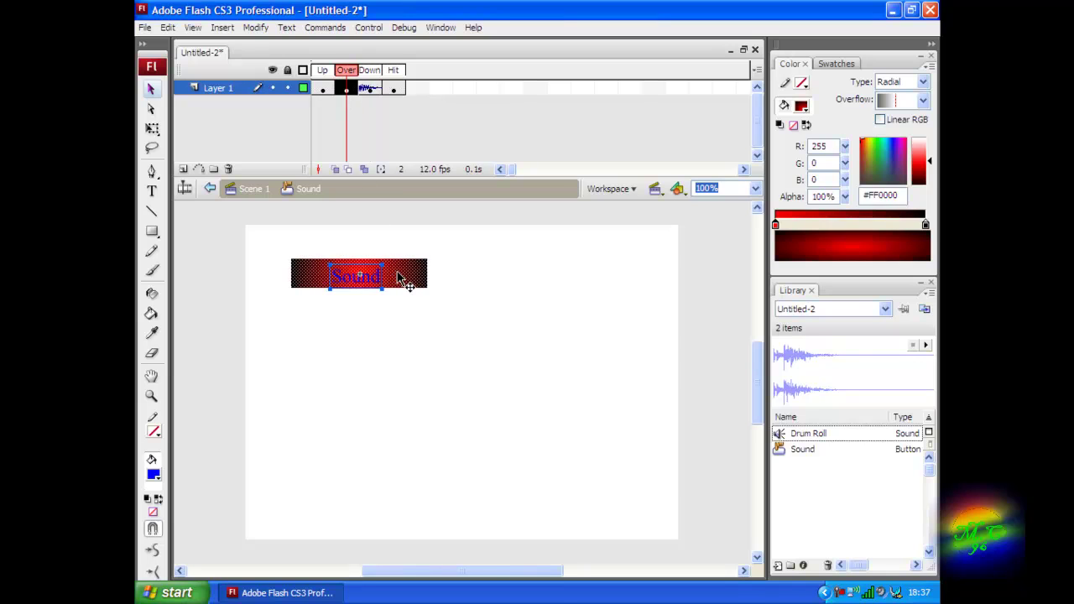
left_click(801, 106)
left_click(746, 278)
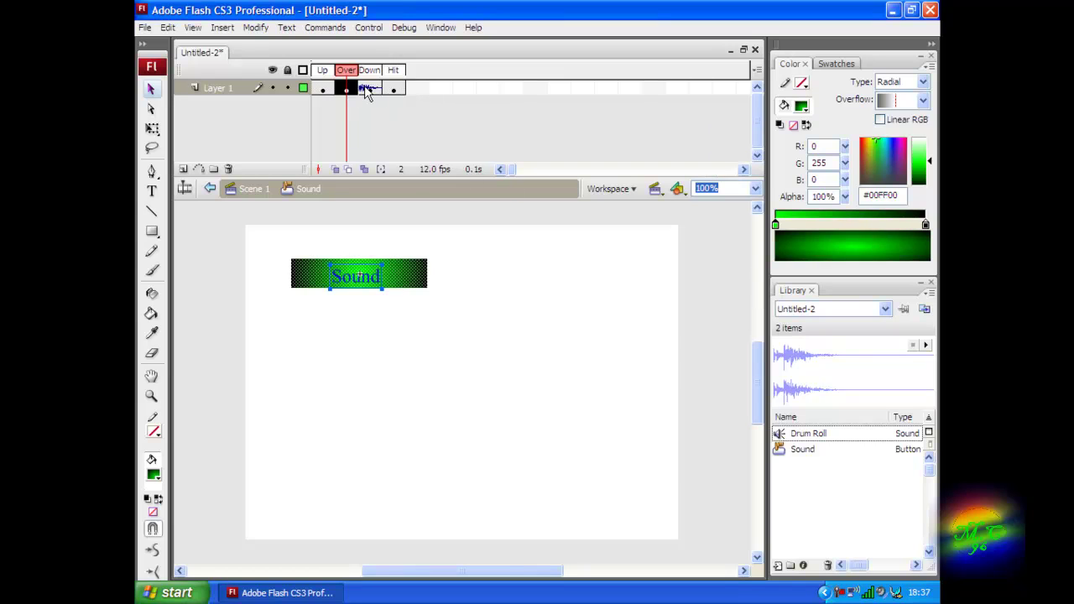
Step: Give the Down state bar a blue radial gradient
left_click(370, 90)
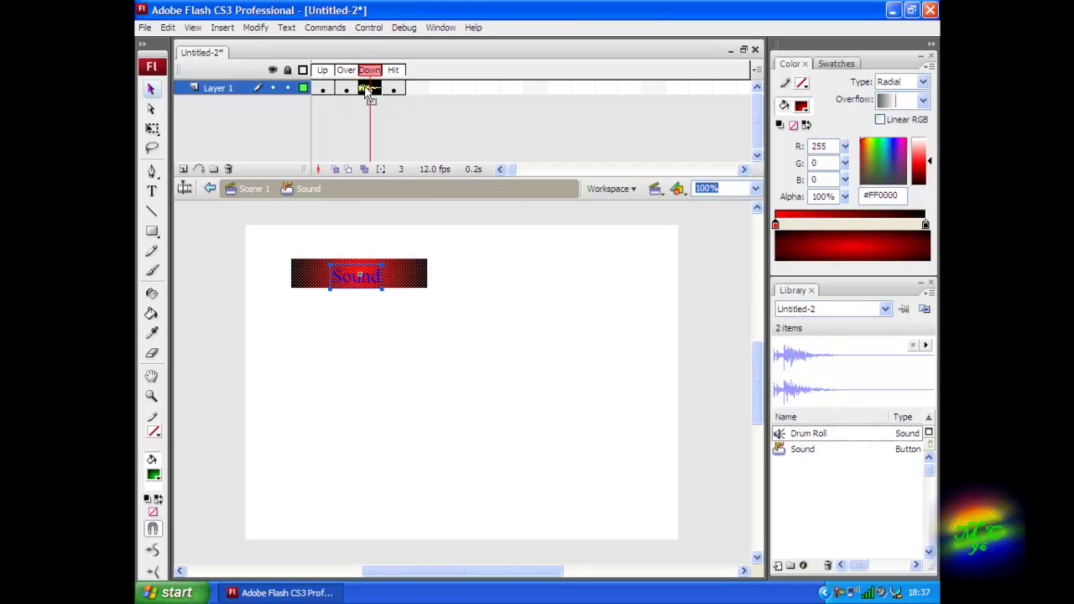
left_click(801, 105)
left_click(758, 278)
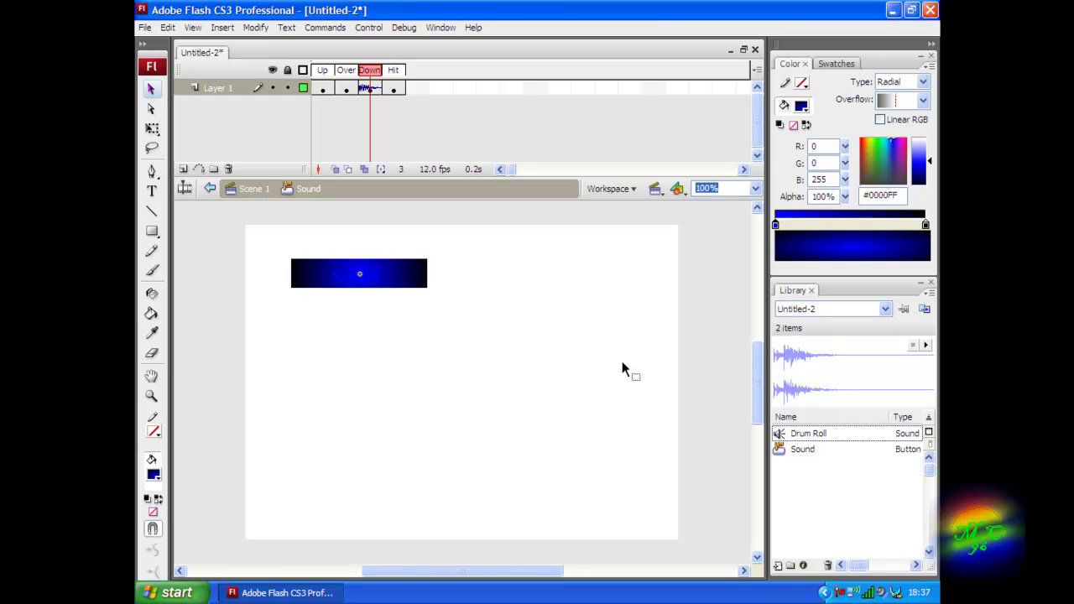
key("ctrl+Return")
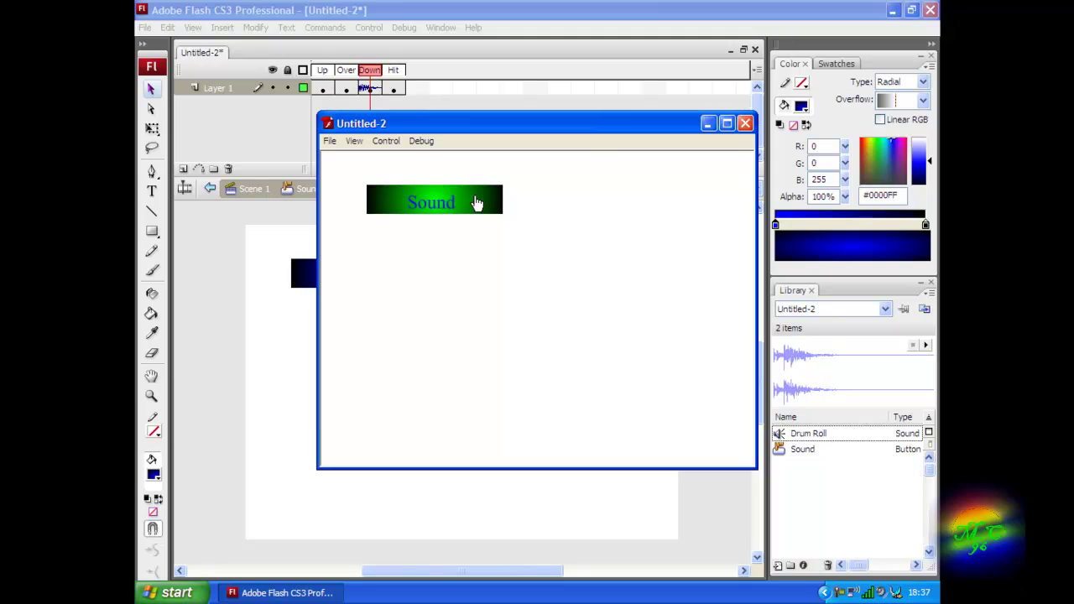
left_click(477, 203)
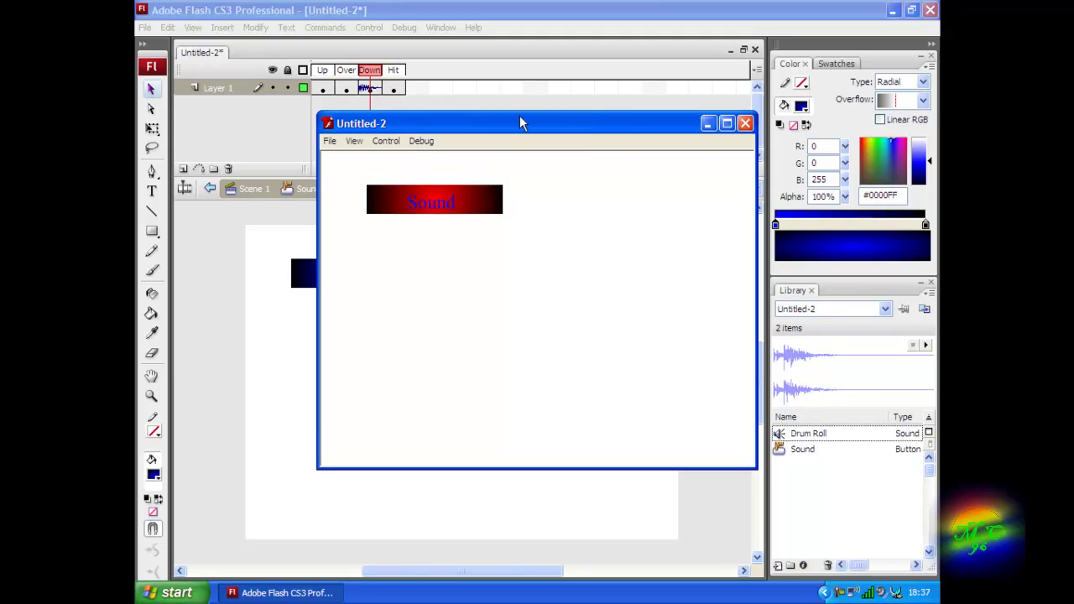
left_click(744, 124)
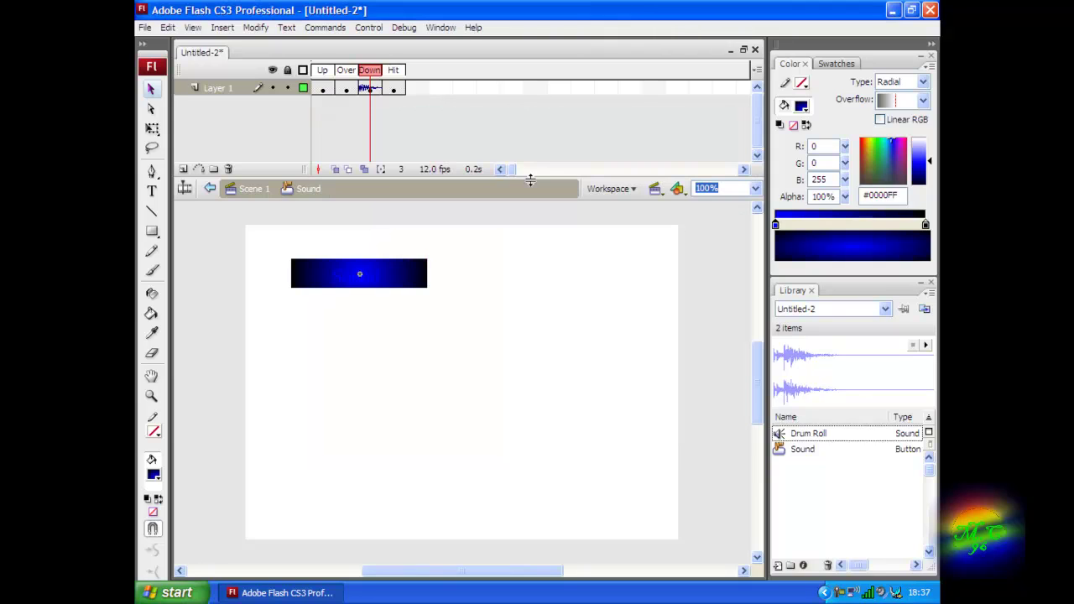
Step: Step the playhead forward to display the button's Hit state frame
left_click_drag(437, 381, 494, 417)
key("period")
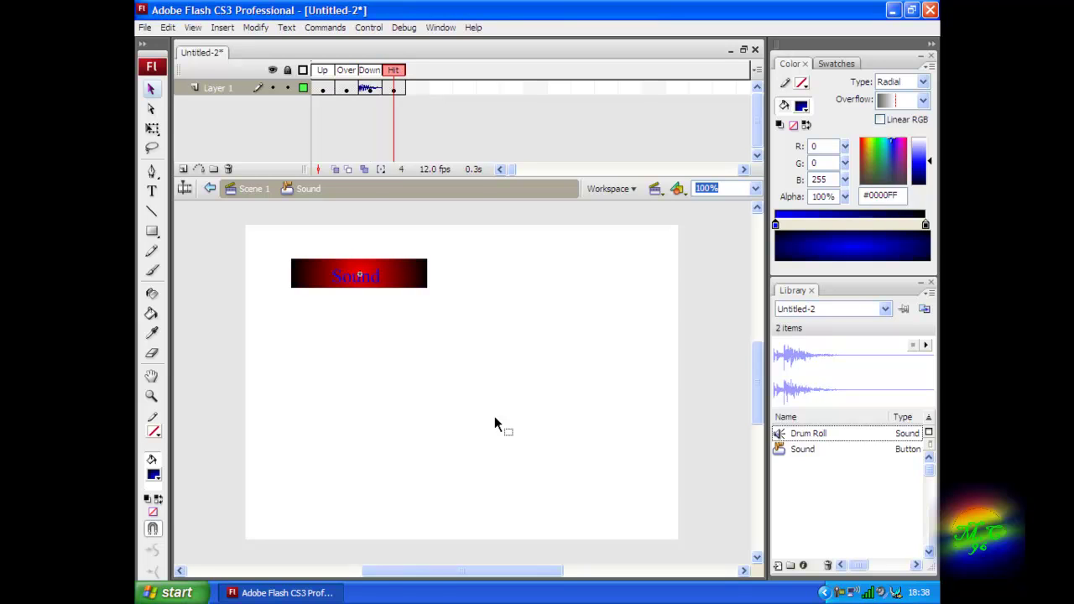